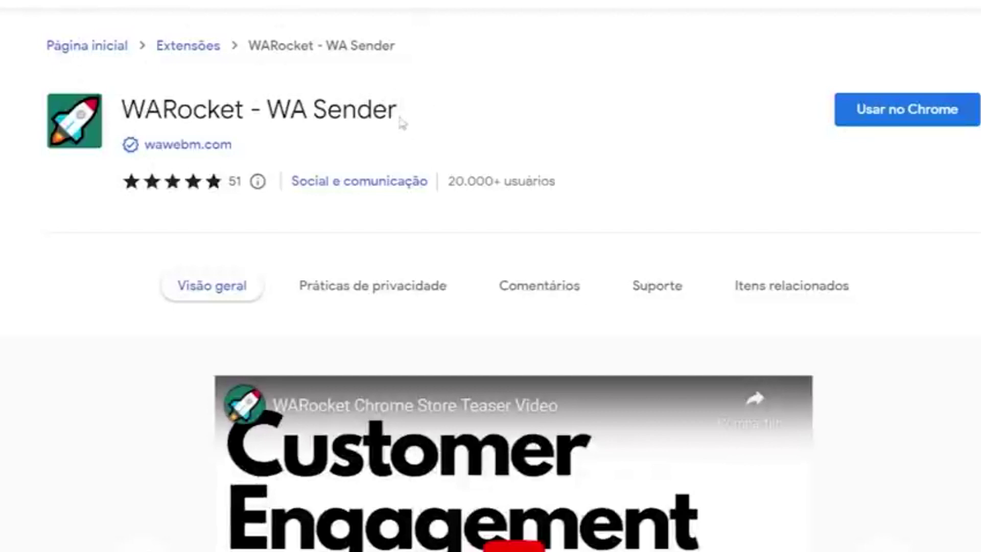
Add the WARocket - WA Sender extension to Chrome from the Web Store
{"action": "left_click", "coordinate": [895, 114]}
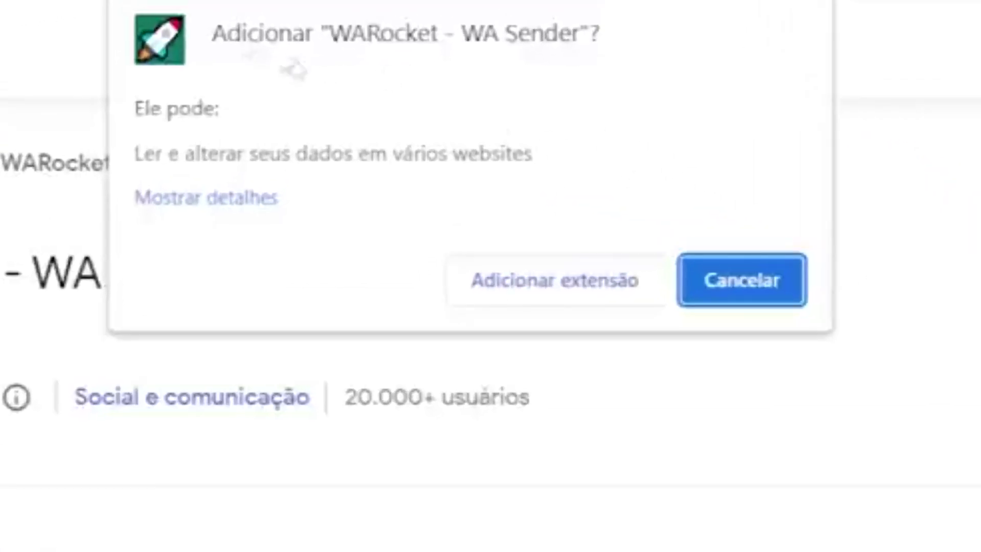
{"action": "left_click", "coordinate": [518, 298]}
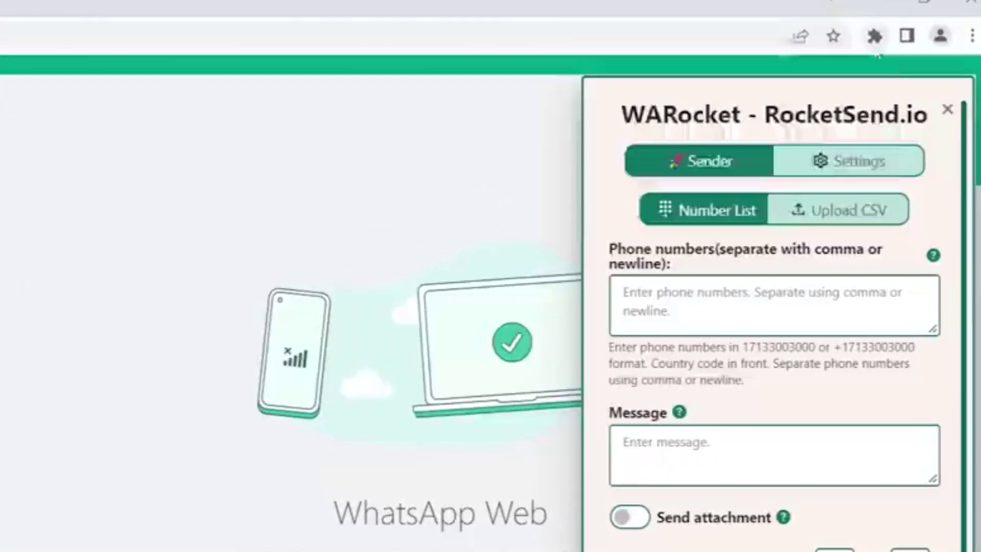
Pin WARocket - WA Sender to the Chrome toolbar from the Extensions menu
{"action": "left_click", "coordinate": [899, 27]}
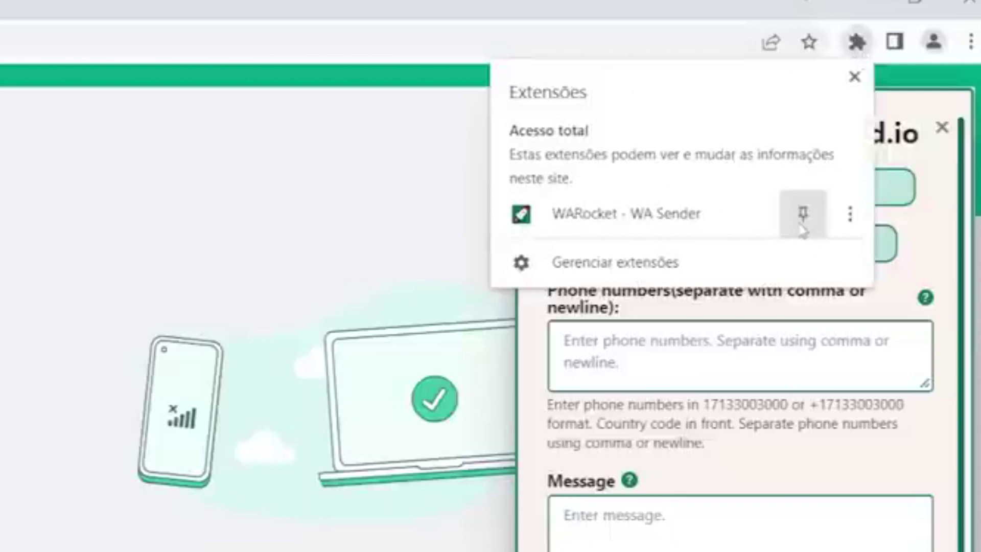
{"action": "left_click", "coordinate": [802, 224]}
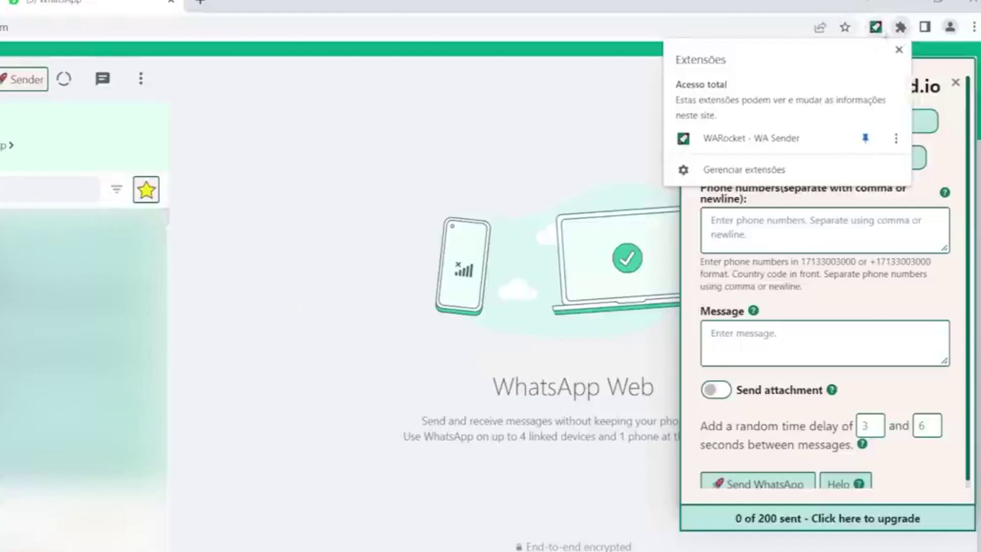
{"action": "left_click", "coordinate": [816, 6]}
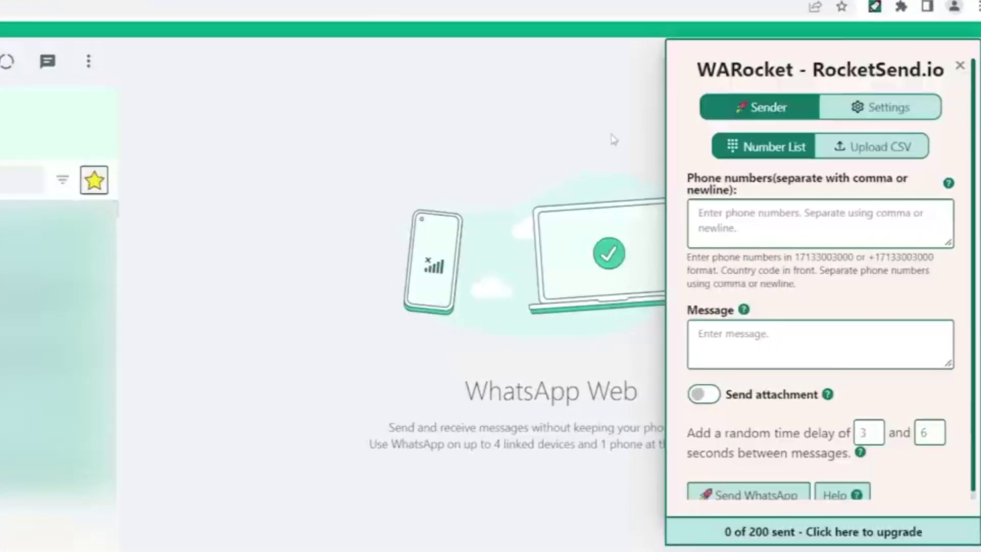
Translate the WhatsApp Web page into Portuguese from the right-click menu
{"action": "right_click", "coordinate": [628, 145]}
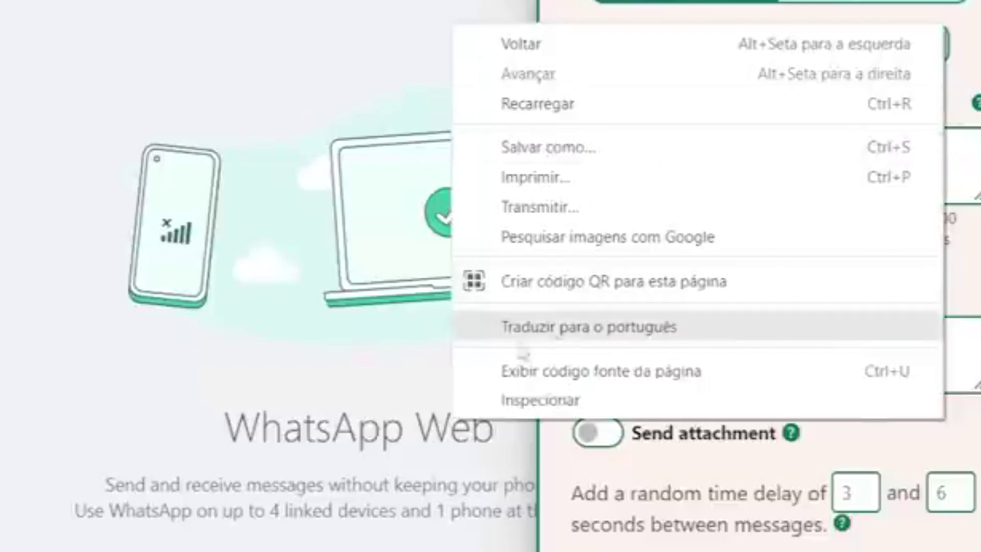
{"action": "left_click", "coordinate": [519, 338]}
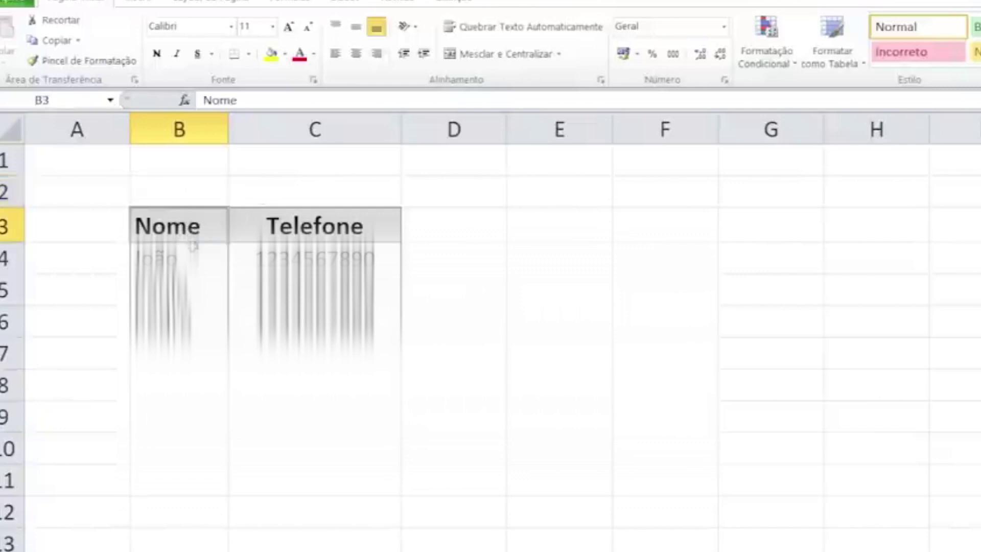
Select the Nome and Telefone columns and their first entries to review the contacts
{"action": "left_click_drag", "start_coordinate": [181, 222], "coordinate": [178, 321]}
{"action": "left_click_drag", "start_coordinate": [184, 226], "coordinate": [179, 321]}
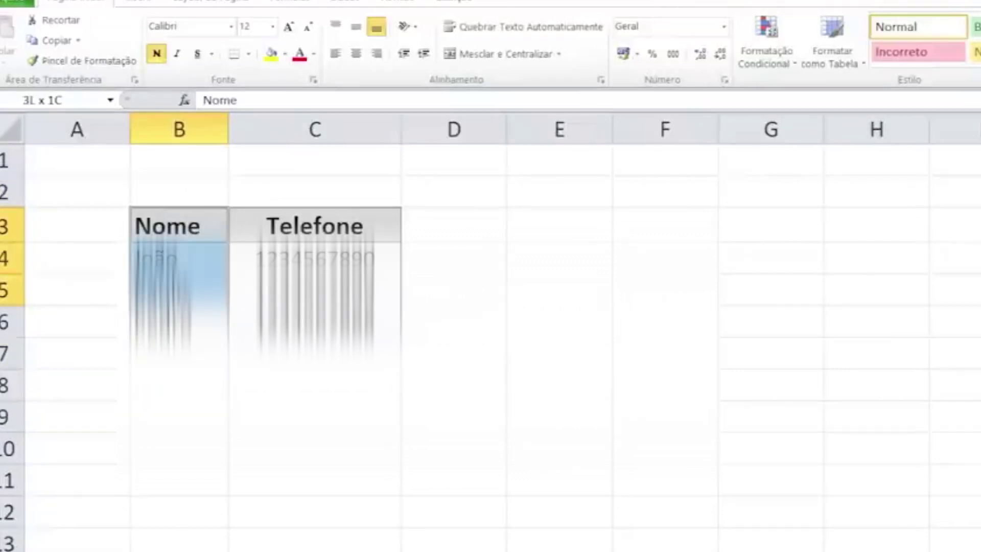
{"action": "left_click_drag", "start_coordinate": [285, 227], "coordinate": [315, 321]}
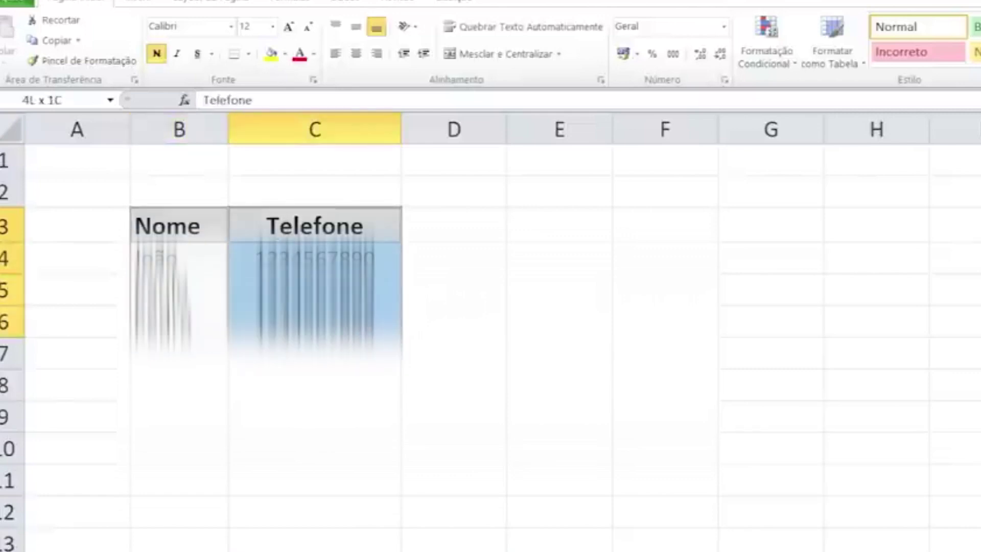
{"action": "left_click", "coordinate": [315, 352]}
{"action": "left_click", "coordinate": [179, 258]}
{"action": "left_click", "coordinate": [260, 257]}
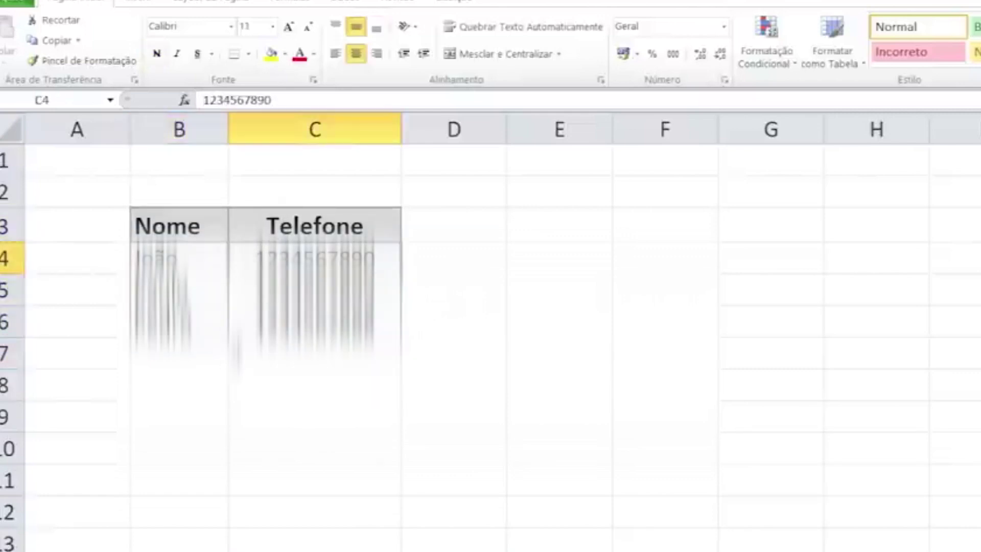
Try country code 55 in cell D8, then go to the workbook's File view
{"action": "left_click", "coordinate": [491, 388]}
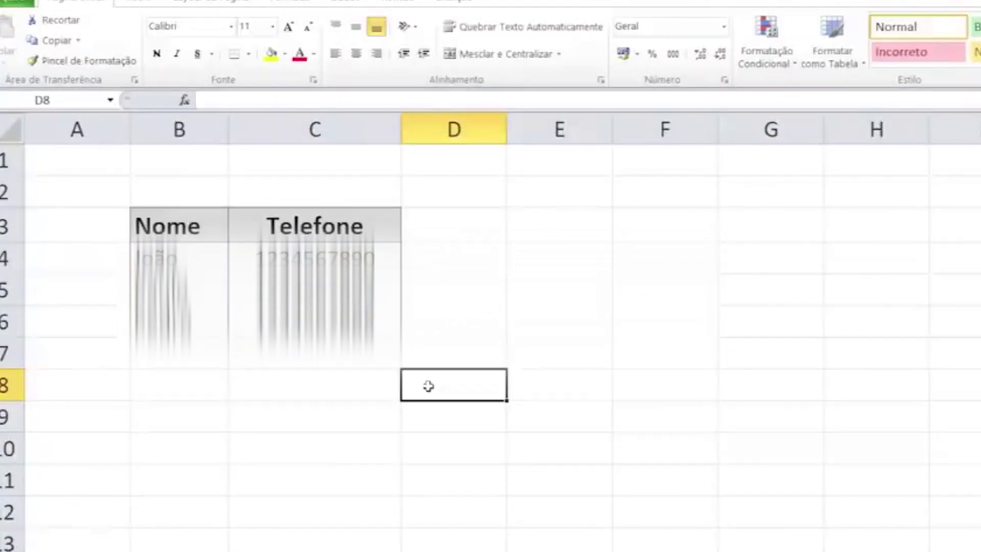
{"action": "type", "text": "55"}
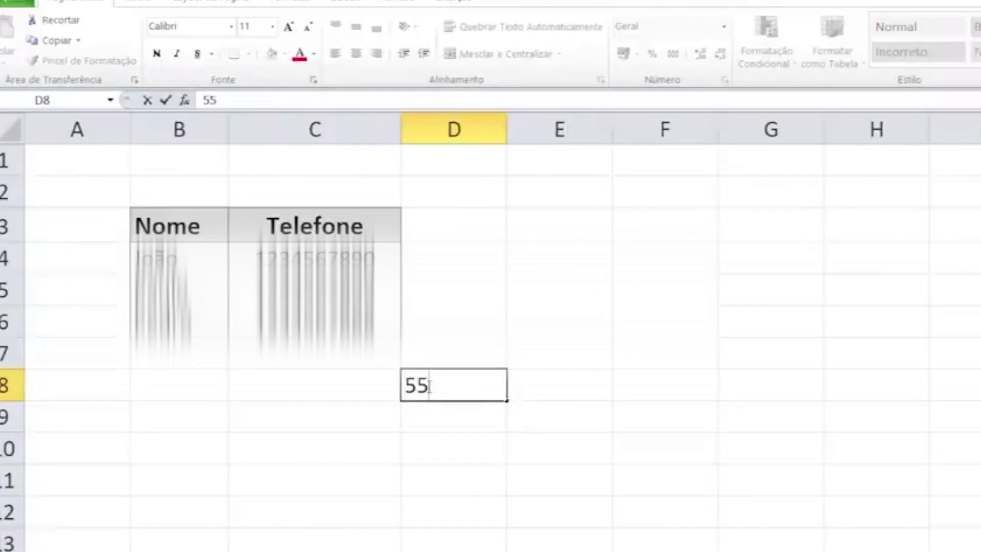
{"action": "type", "text": "41"}
{"action": "key", "text": "BackSpace"}
{"action": "key", "text": "BackSpace"}
{"action": "type", "text": "43"}
{"action": "key", "text": "BackSpace"}
{"action": "key", "text": "BackSpace"}
{"action": "type", "text": "43"}
{"action": "key", "text": "BackSpace"}
{"action": "key", "text": "BackSpace"}
{"action": "type", "text": "44"}
{"action": "key", "text": "BackSpace"}
{"action": "key", "text": "BackSpace"}
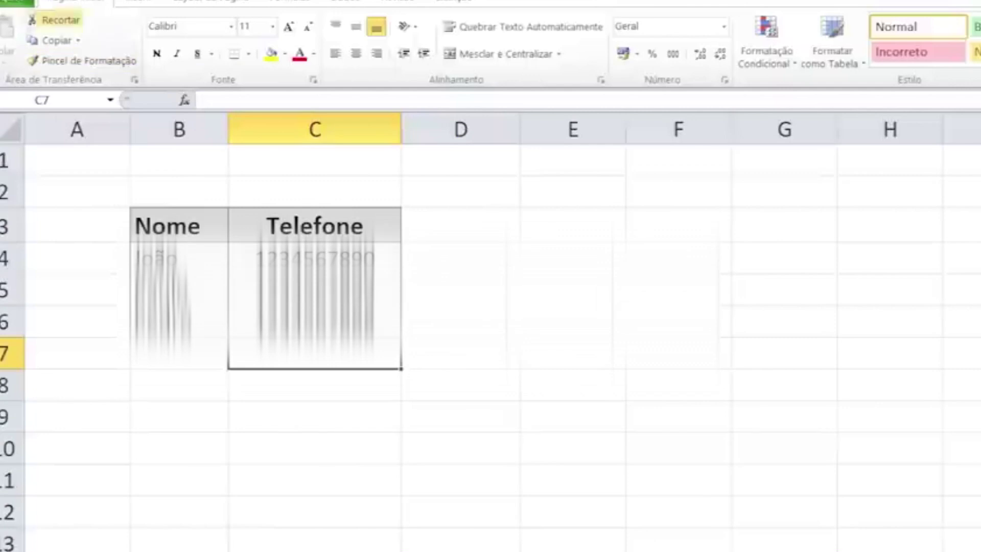
{"action": "left_click", "coordinate": [30, 5]}
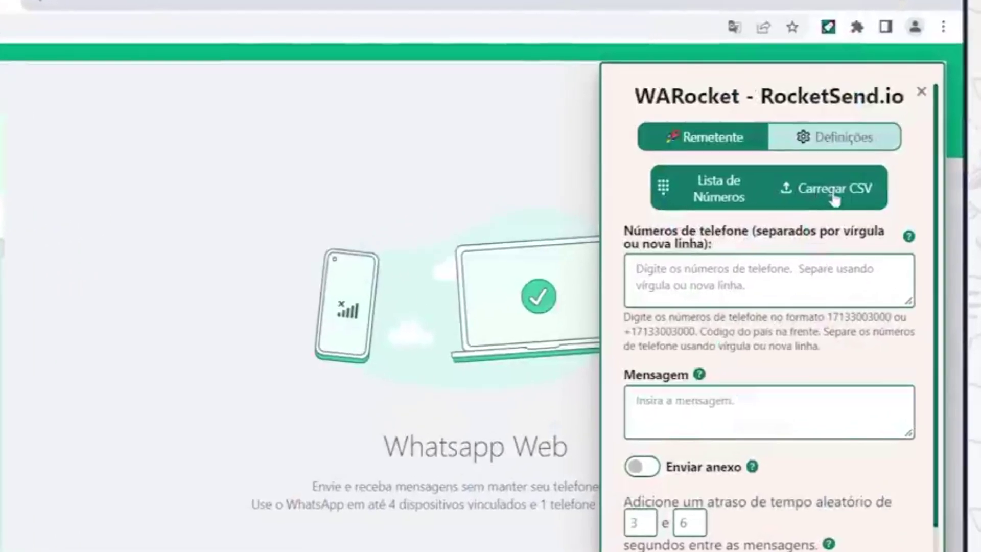
Load contatos rocketsendio.csv from the Desktop into WARocket's CSV upload
{"action": "left_click", "coordinate": [859, 171]}
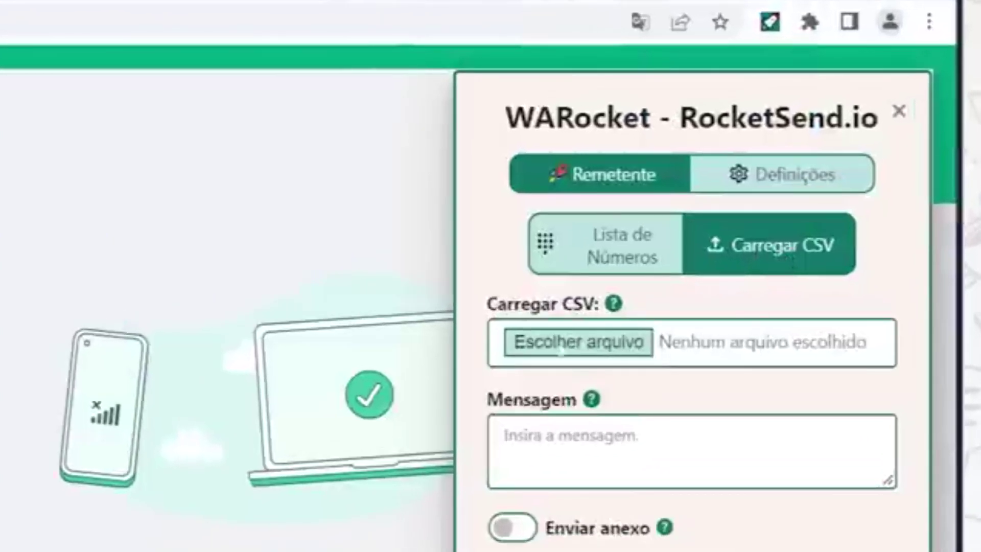
{"action": "left_click", "coordinate": [598, 345]}
{"action": "left_click", "coordinate": [196, 118]}
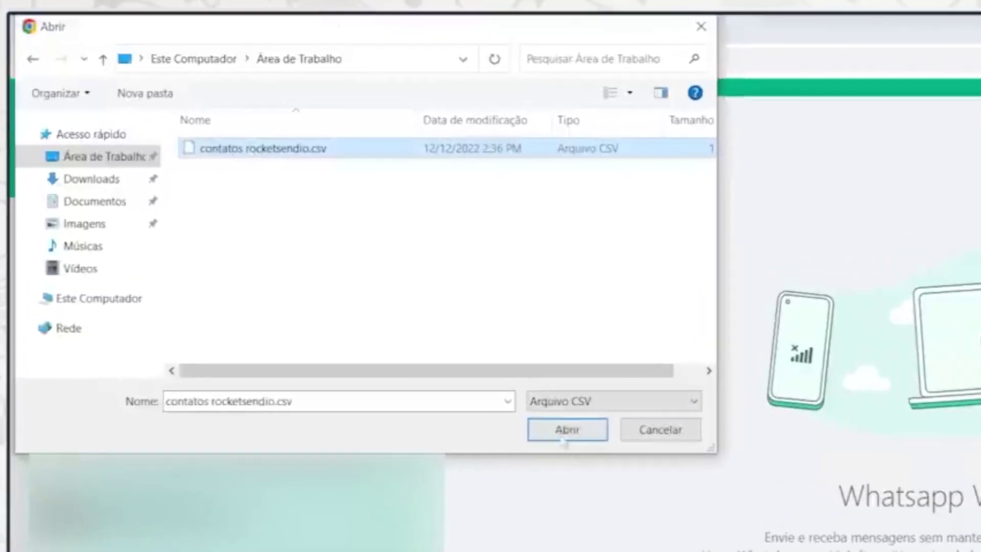
{"action": "left_click", "coordinate": [455, 348]}
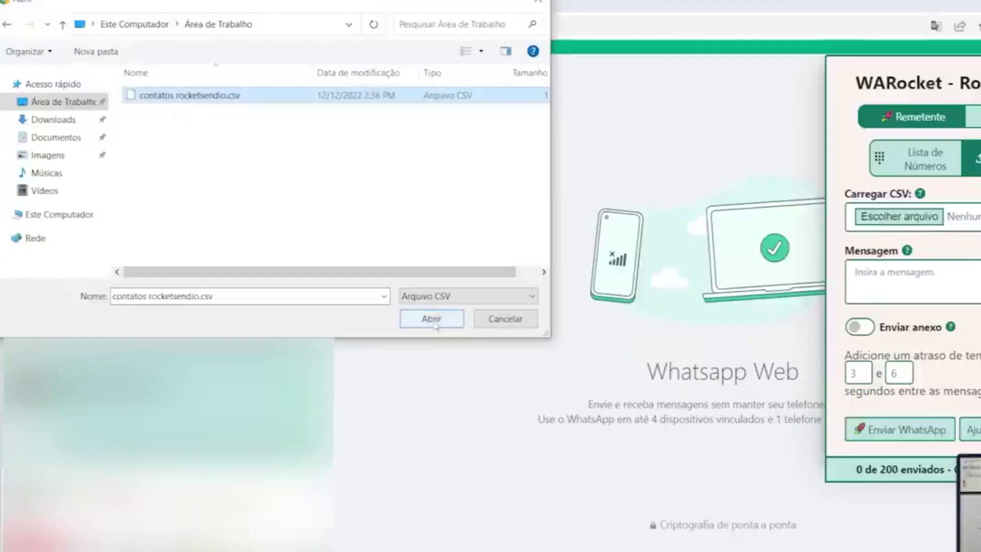
{"action": "left_click", "coordinate": [592, 452]}
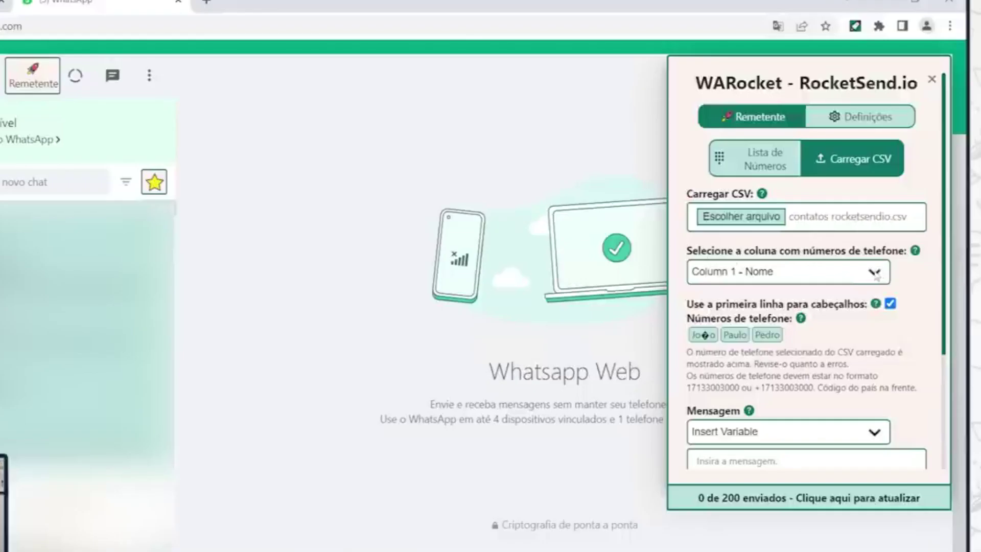
Choose 'Column 2 - Telefone' as WARocket's phone-number column
{"action": "left_click", "coordinate": [875, 275]}
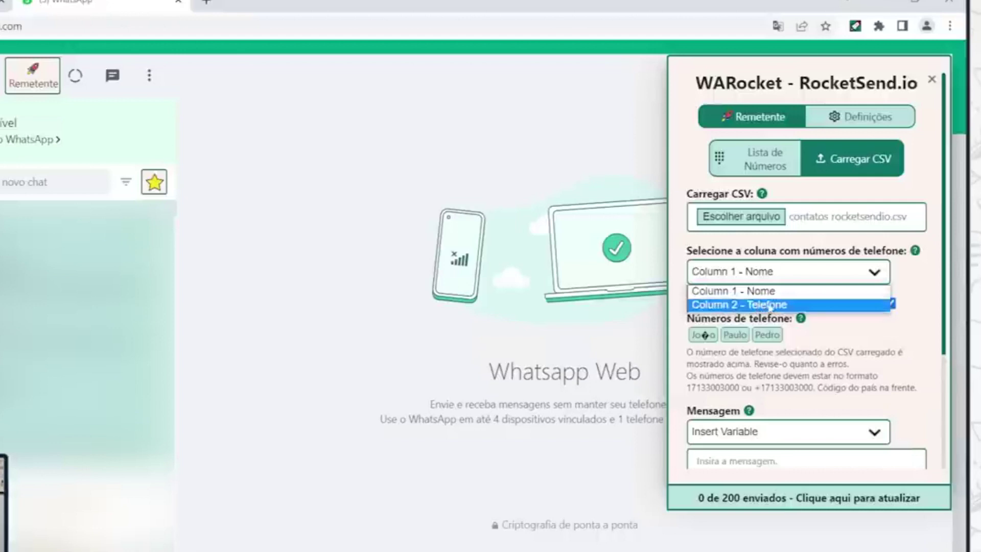
{"action": "left_click", "coordinate": [770, 306]}
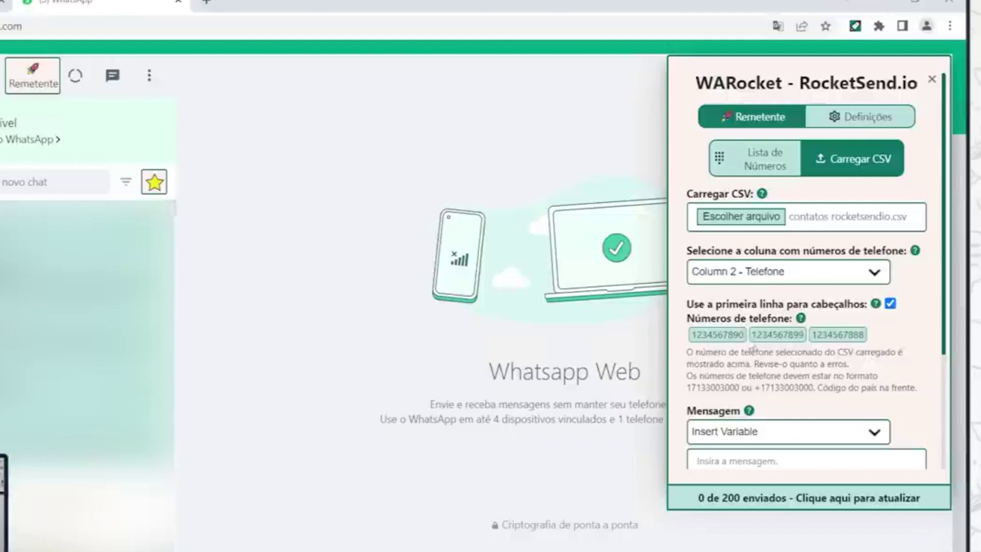
{"action": "left_click", "coordinate": [871, 276]}
{"action": "left_click", "coordinate": [776, 308]}
{"action": "key", "text": "Up"}
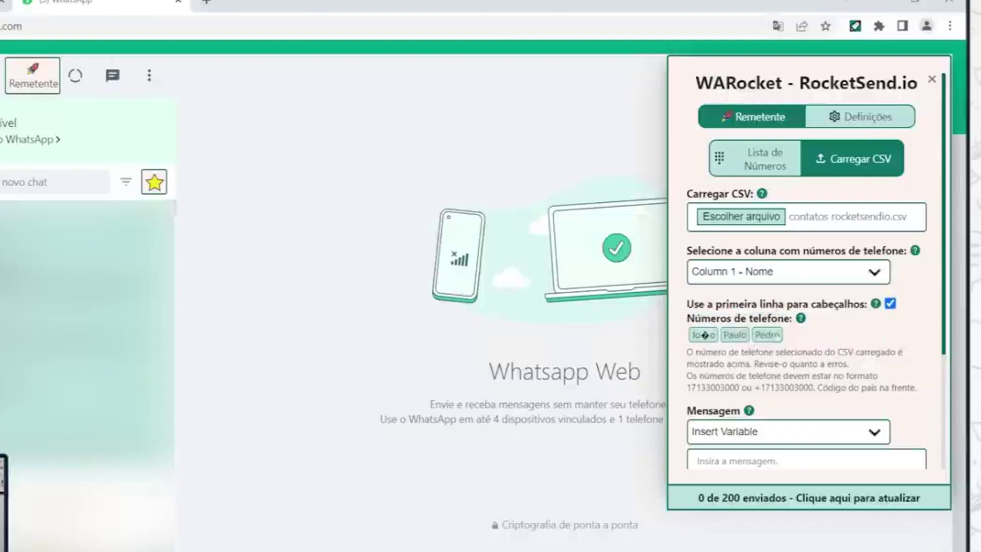
{"action": "left_click", "coordinate": [781, 281]}
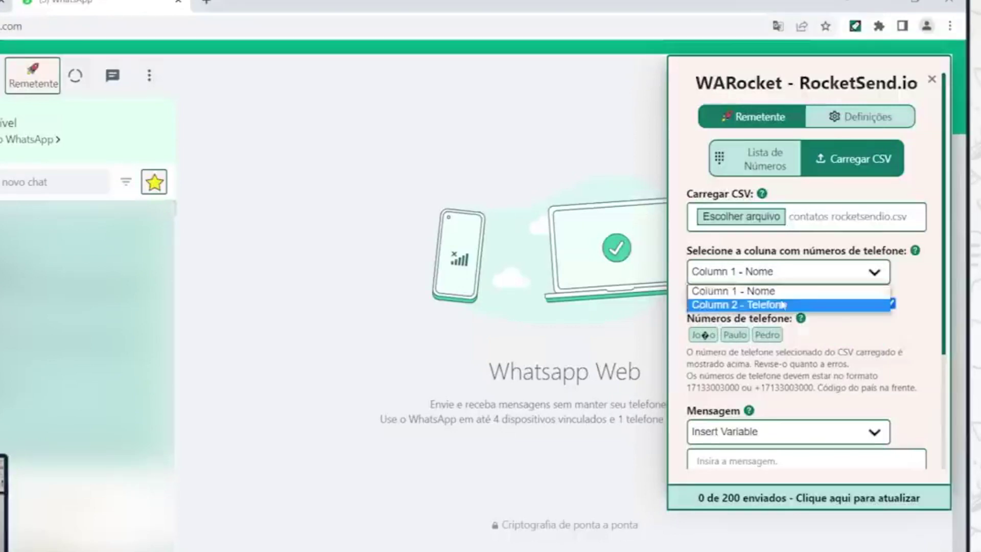
{"action": "key", "text": "Escape"}
{"action": "key", "text": "Down"}
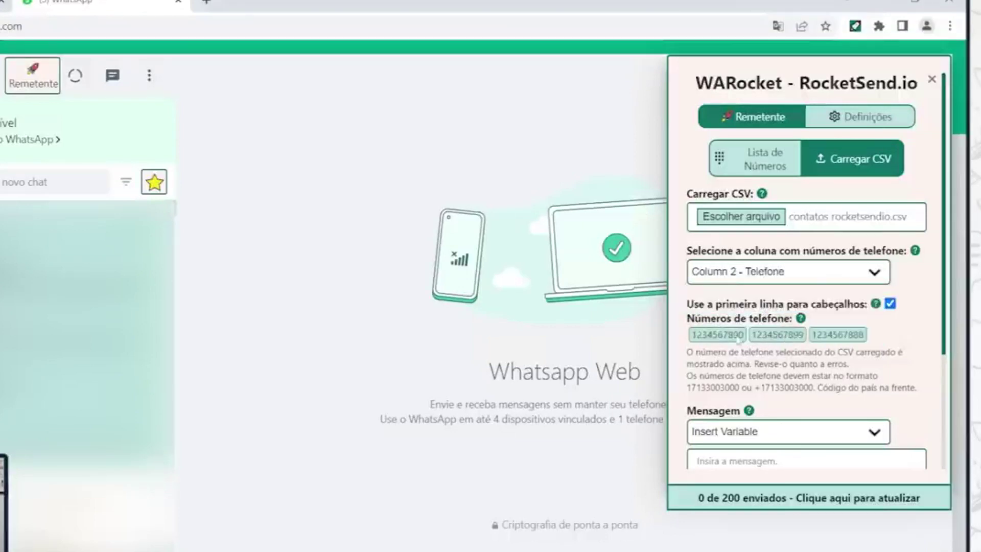
{"action": "scroll", "coordinate": [833, 334], "scroll_direction": "down", "scroll_amount": 3}
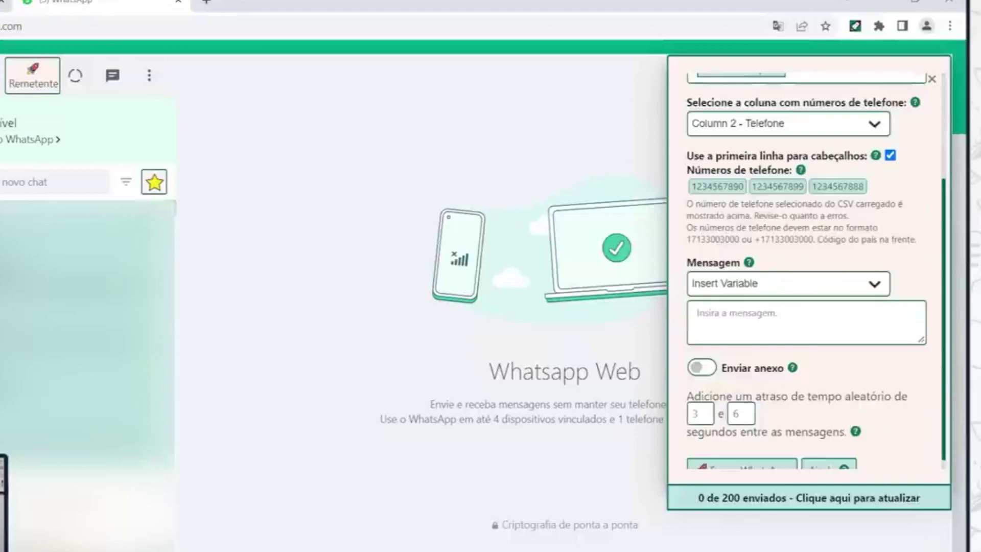
{"action": "scroll", "coordinate": [772, 262], "scroll_direction": "down", "scroll_amount": 1}
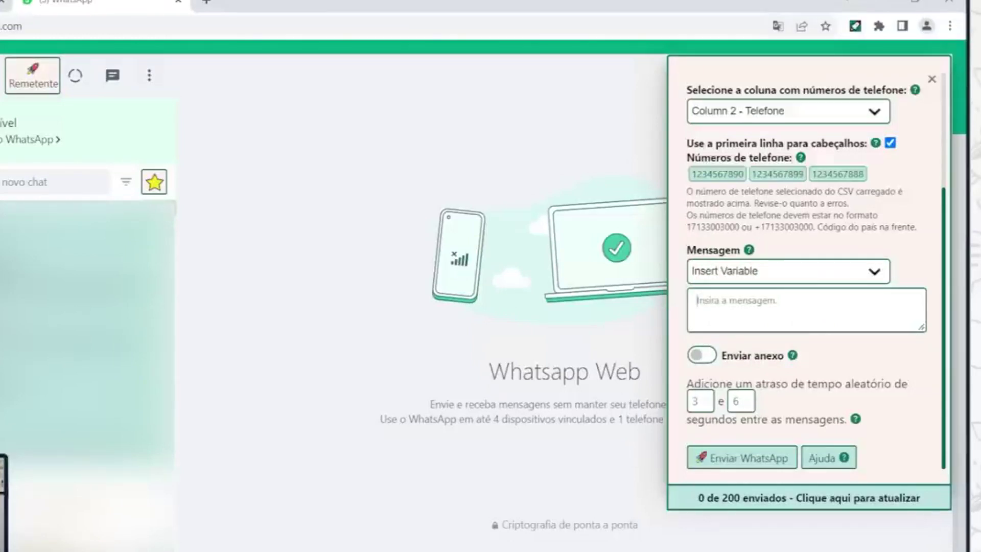
Type the summer-launch invitation and insert the {{column_1}} Nome variable after 'Olá'
{"action": "type", "text": "Olá, tudo bem? Estamos convidando para que você venha conhecer o lançamento de verão."}
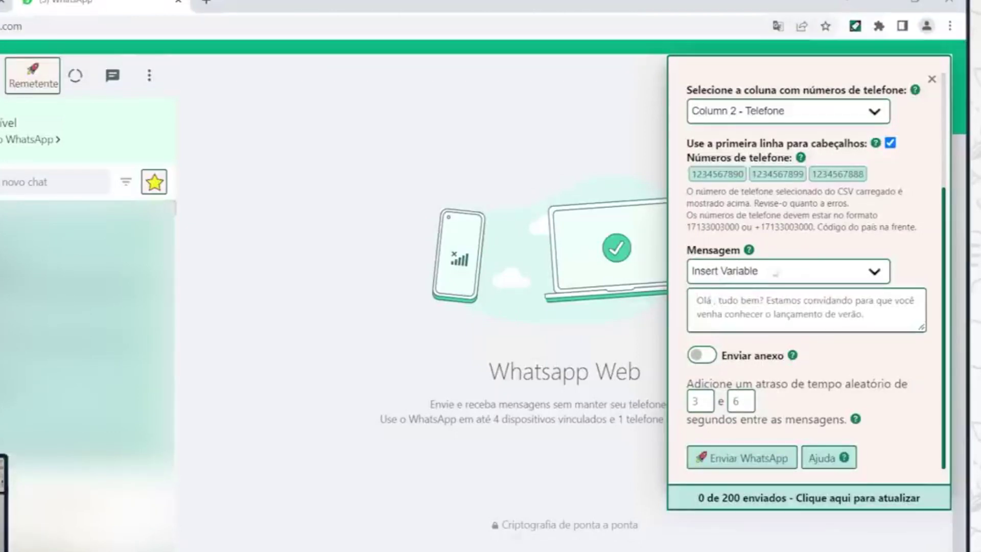
{"action": "left_click", "coordinate": [743, 272]}
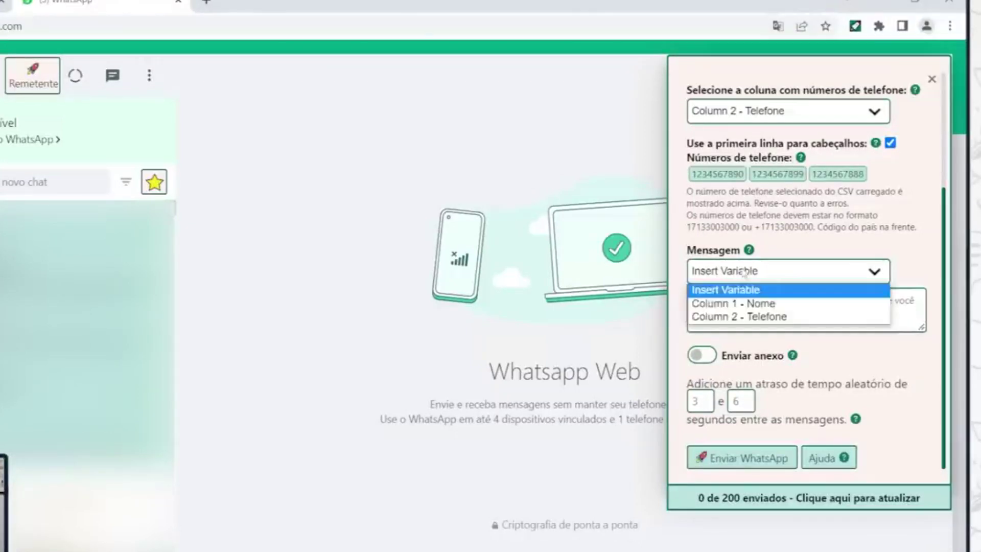
{"action": "left_click", "coordinate": [751, 306]}
{"action": "left_click_drag", "start_coordinate": [709, 300], "coordinate": [760, 300]}
{"action": "left_click", "coordinate": [789, 313]}
{"action": "left_click", "coordinate": [763, 313]}
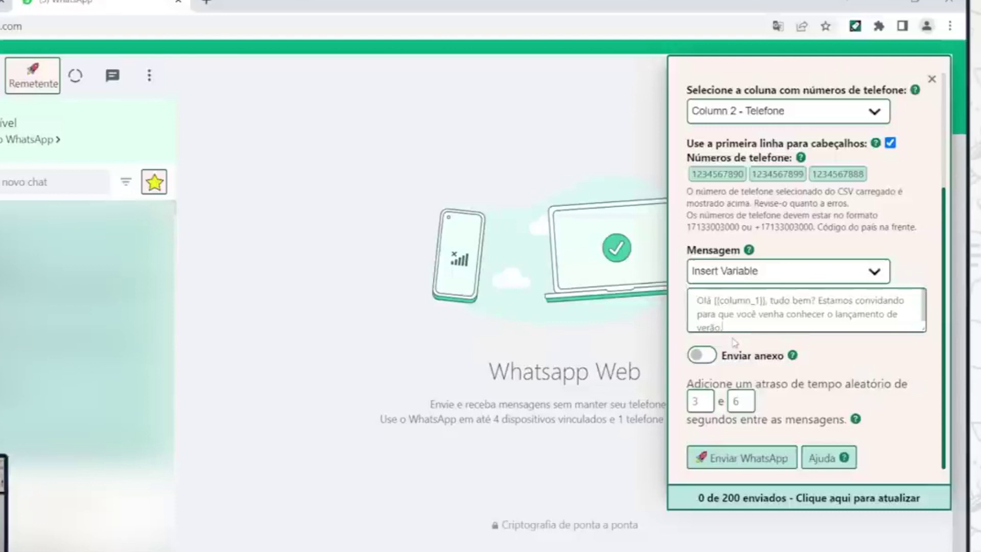
{"action": "mouse_move", "coordinate": [700, 401]}
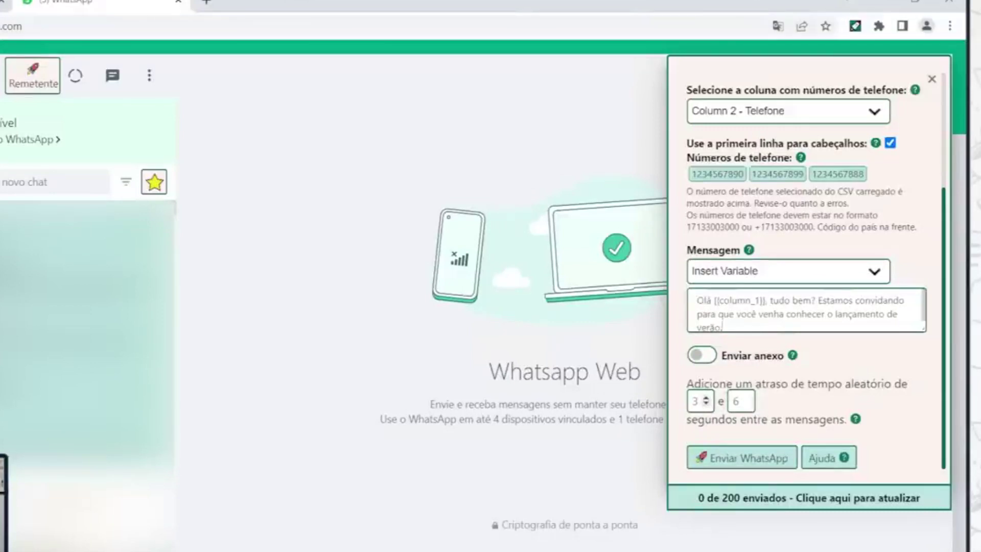
Set the delay to 8–10 seconds and start sending with 'Enviar WhatsApp'
{"action": "left_click", "coordinate": [706, 398]}
{"action": "left_click", "coordinate": [706, 398]}
{"action": "left_click", "coordinate": [706, 397]}
{"action": "left_click", "coordinate": [706, 397]}
{"action": "left_click", "coordinate": [705, 397]}
{"action": "left_click", "coordinate": [746, 398]}
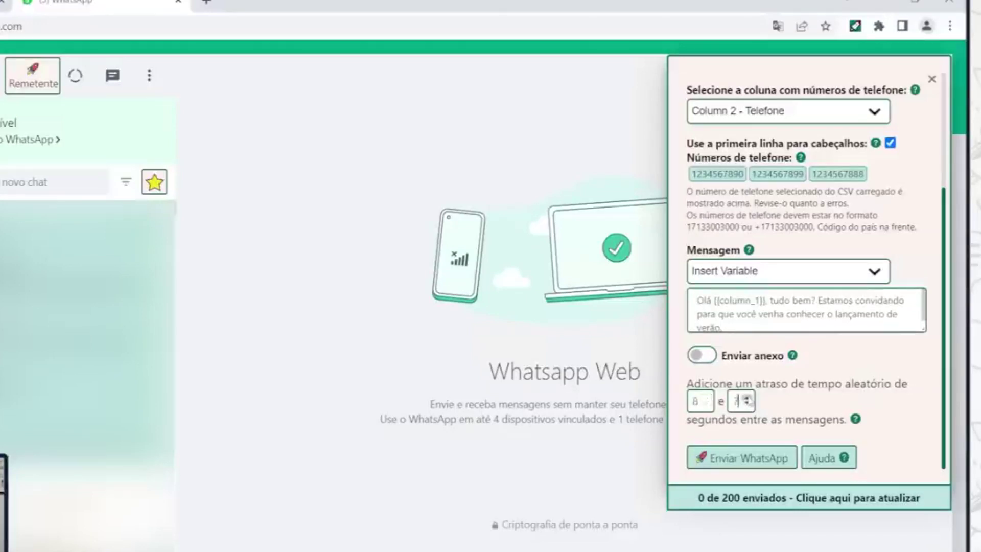
{"action": "left_click", "coordinate": [747, 397]}
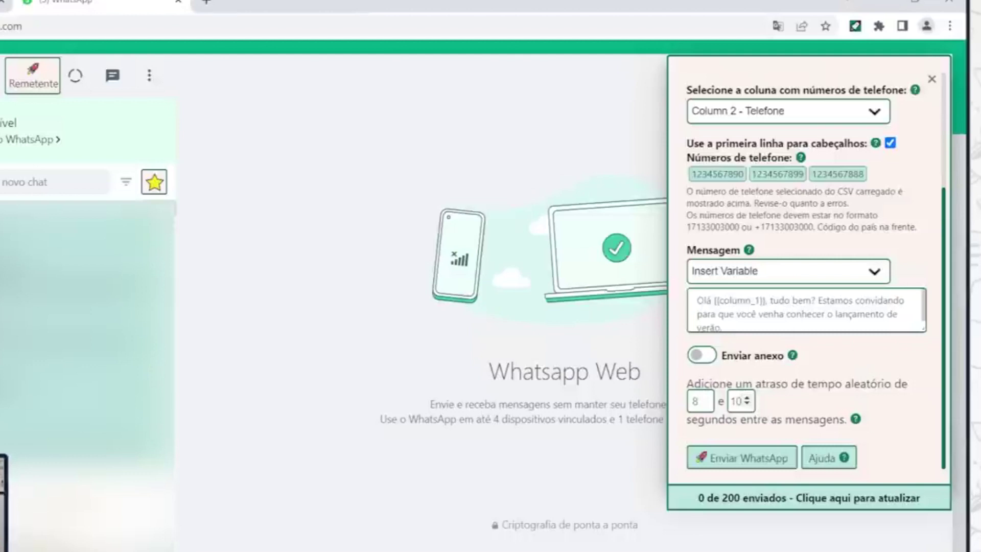
{"action": "left_click", "coordinate": [747, 458]}
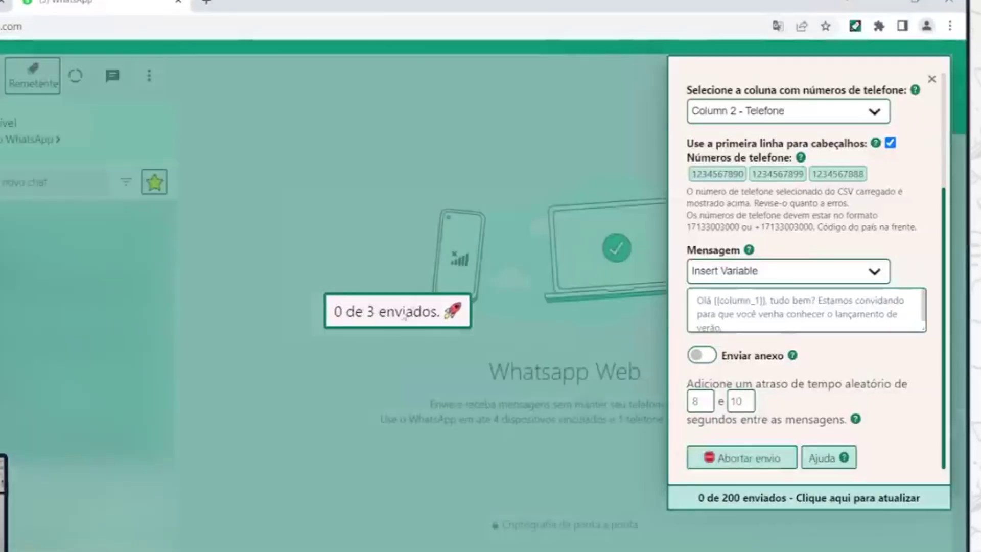